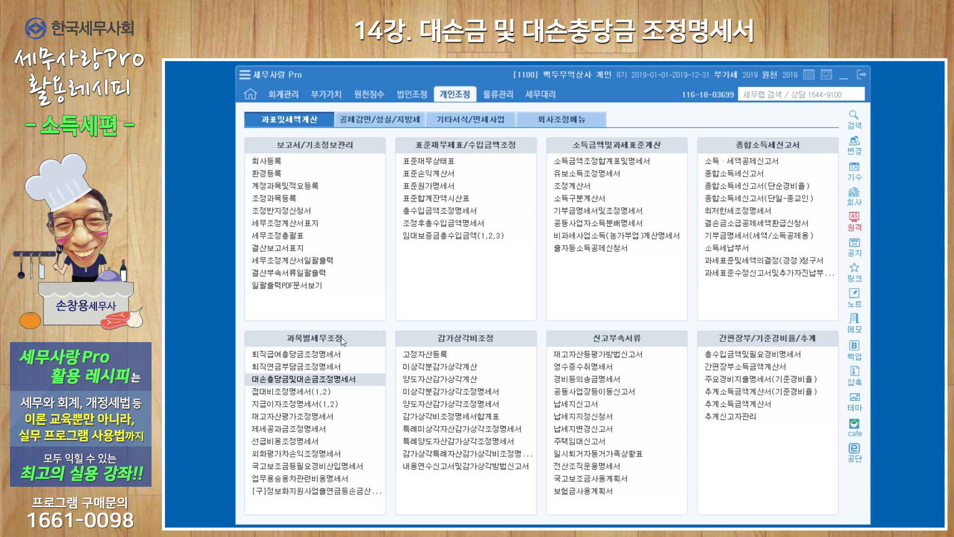
Open the 대손충당금및대손금조정명세서 and review the 12.31 entry's account, receivable type, bad-debt reason, amount and disallowed expense in 대손금조정.
click(341, 379)
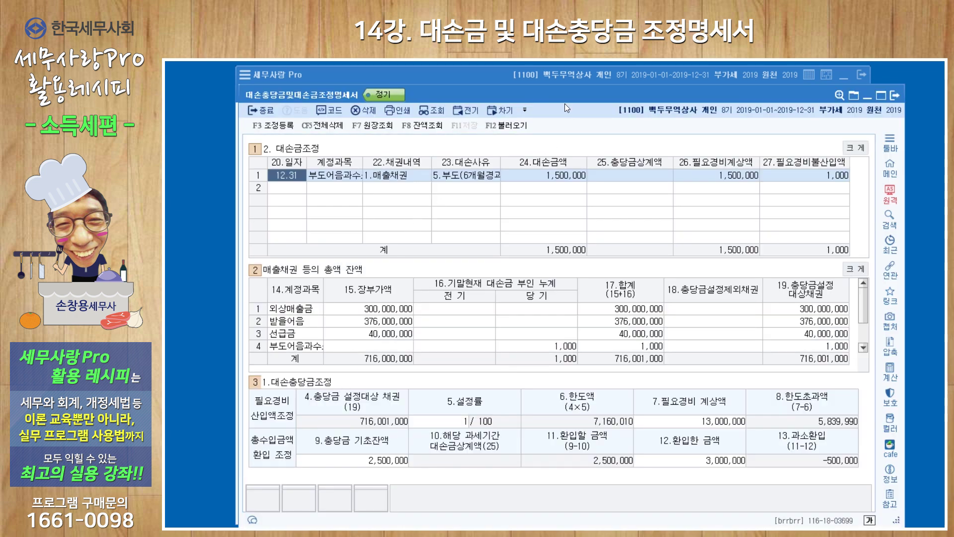
drag(565, 94, 531, 77)
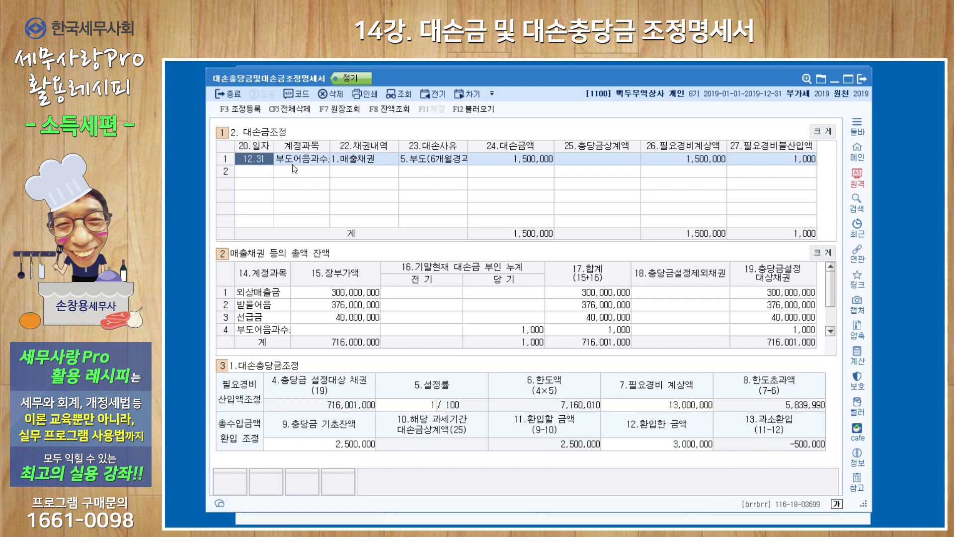
click(304, 159)
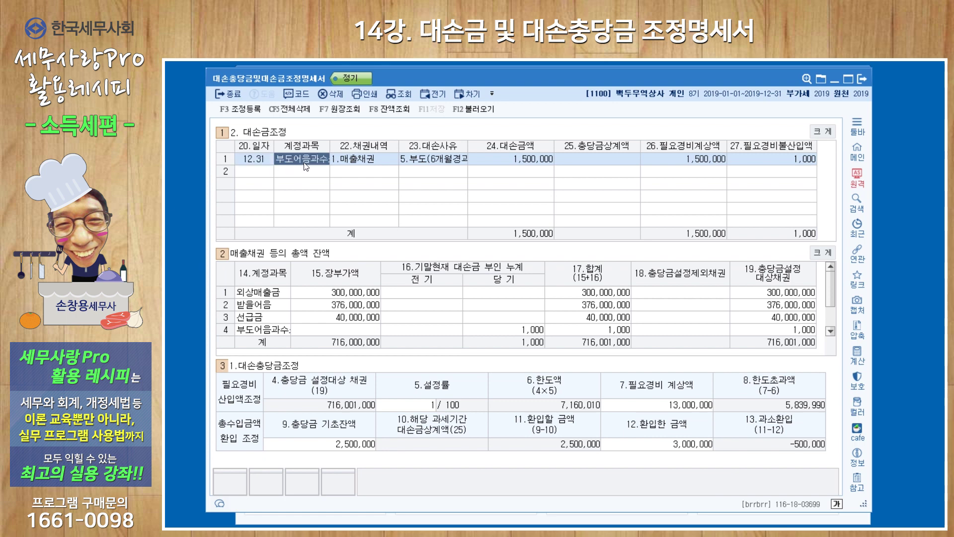
click(368, 163)
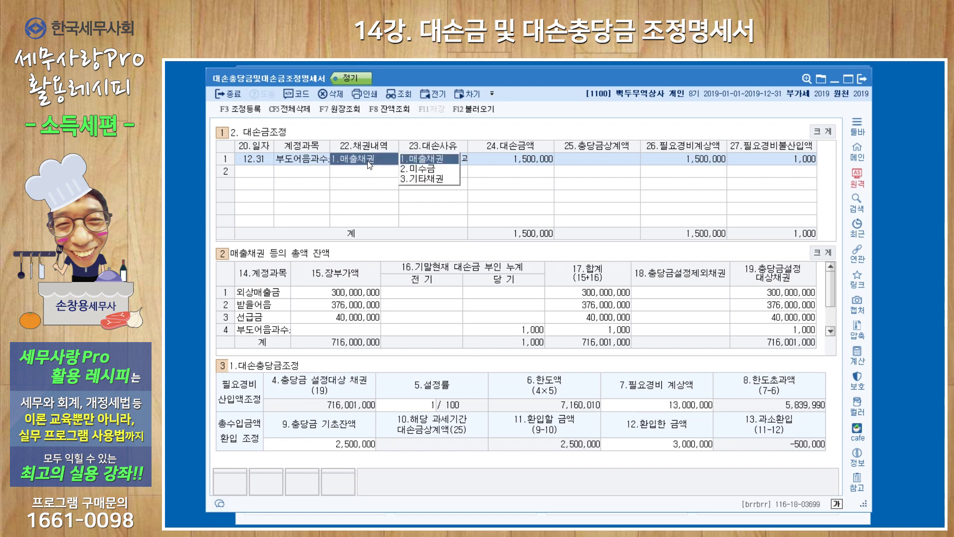
click(465, 164)
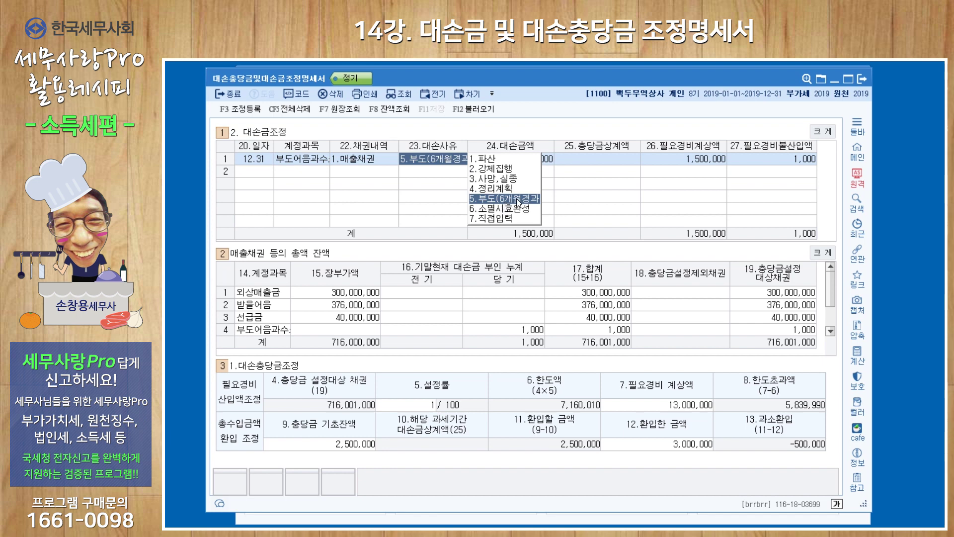
click(550, 162)
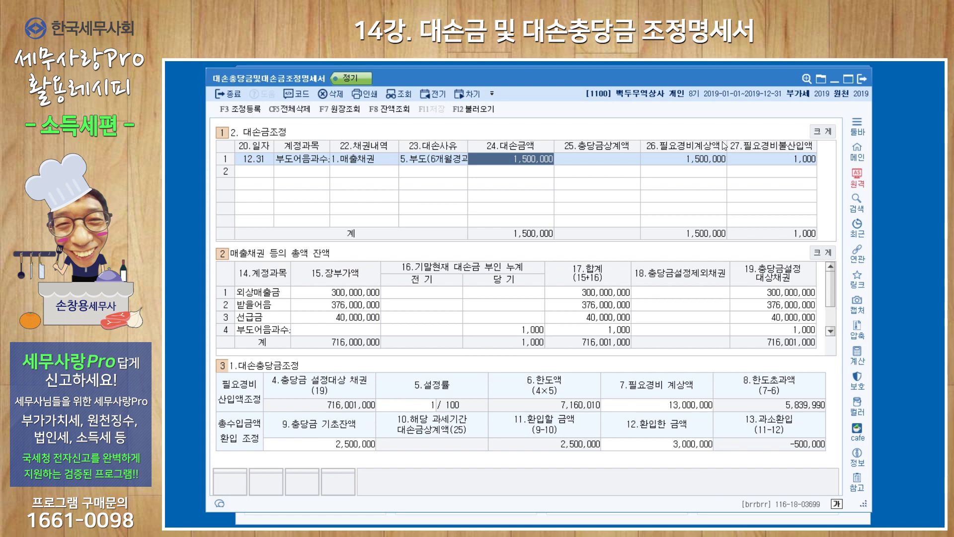
click(773, 164)
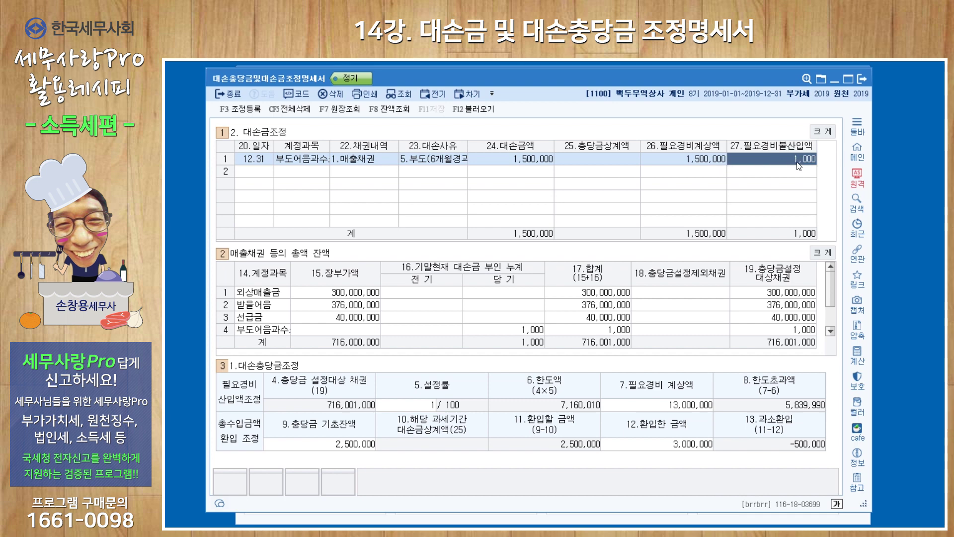
click(274, 308)
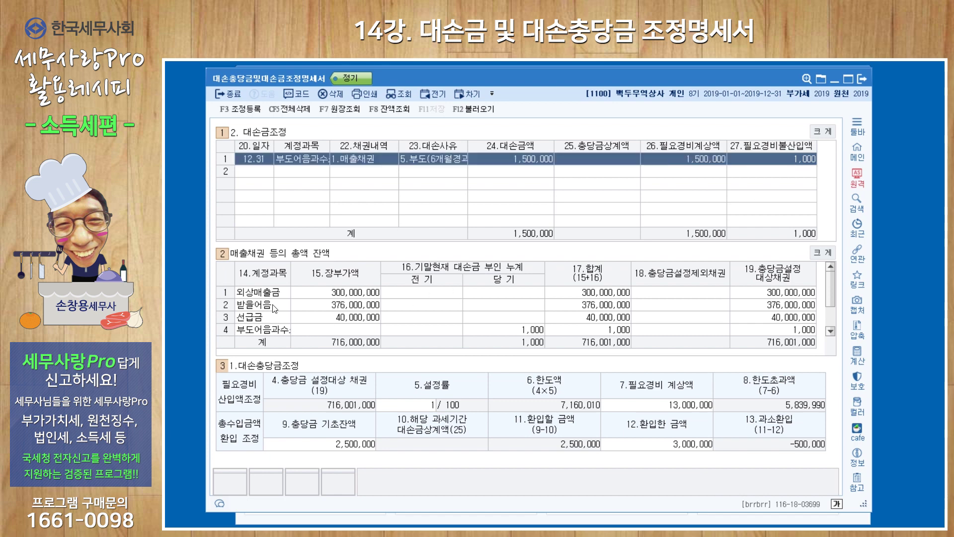
click(487, 112)
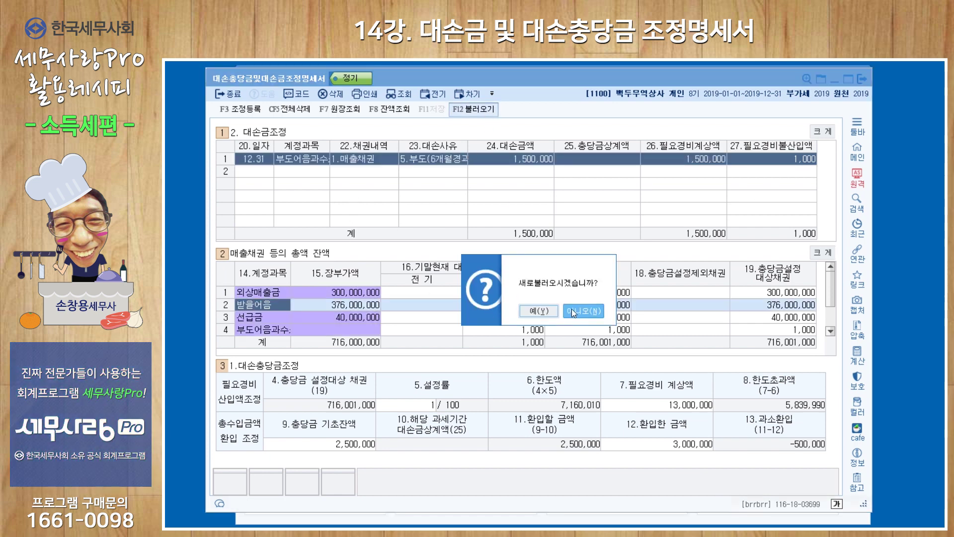
click(586, 311)
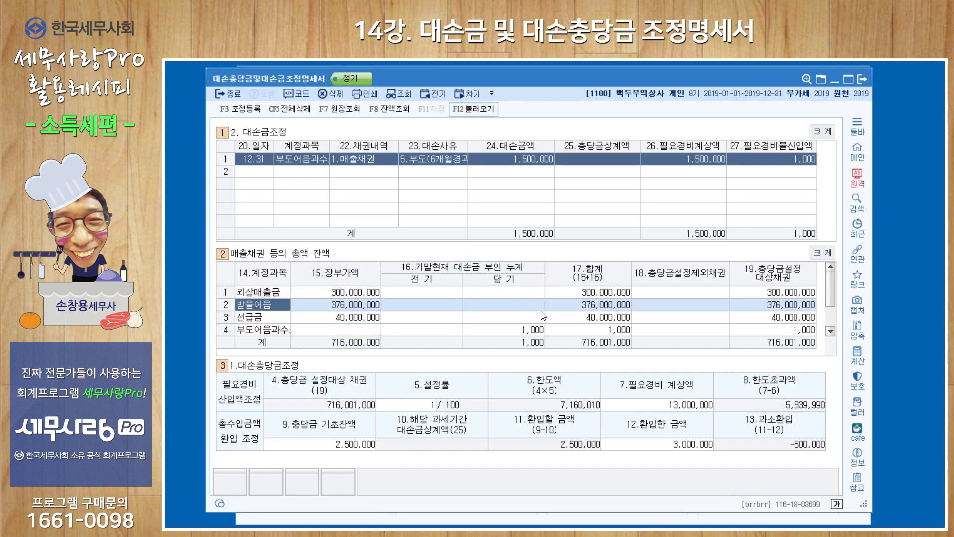
Review each receivable's book value and the current-period 대손금 부인 누계, plus 설정률 and 필요경비 계상액 in 대손충당금조정.
click(339, 293)
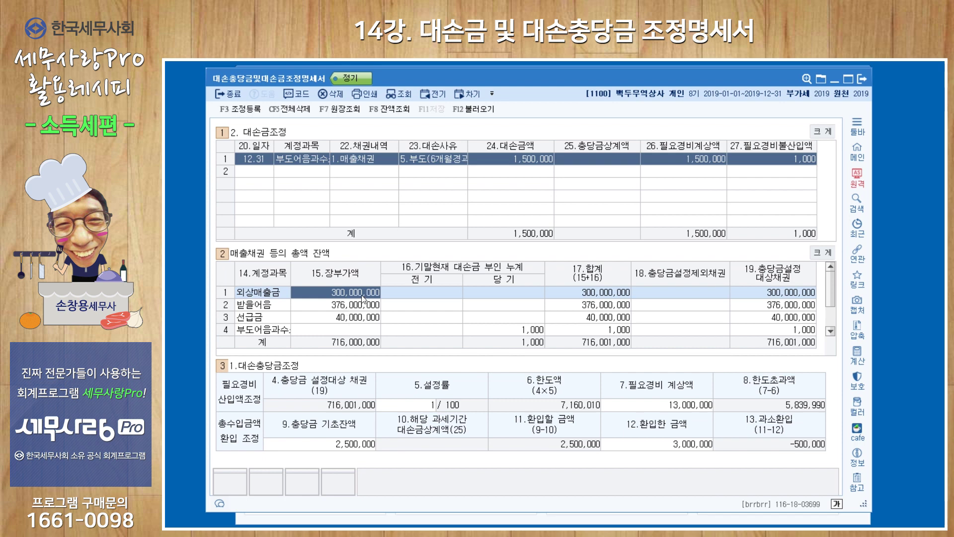
click(360, 308)
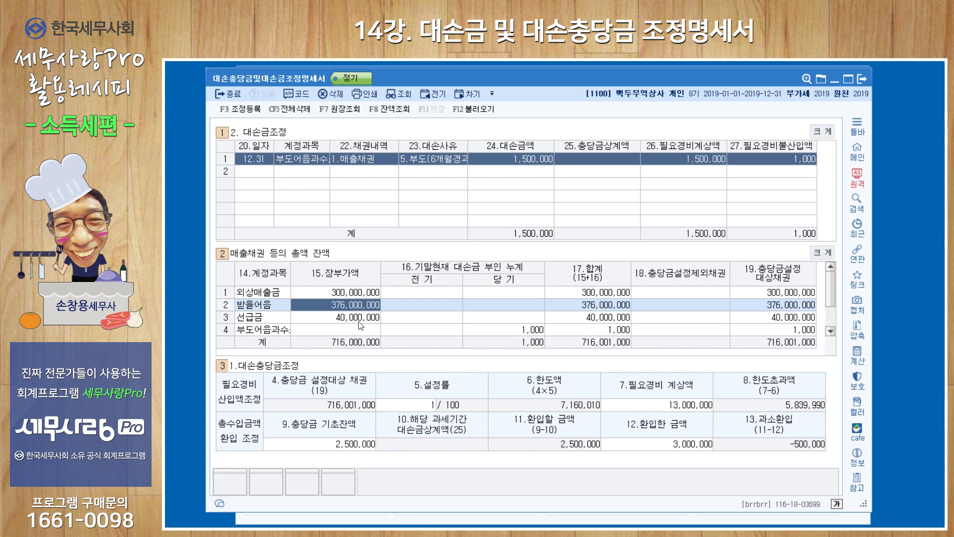
click(358, 320)
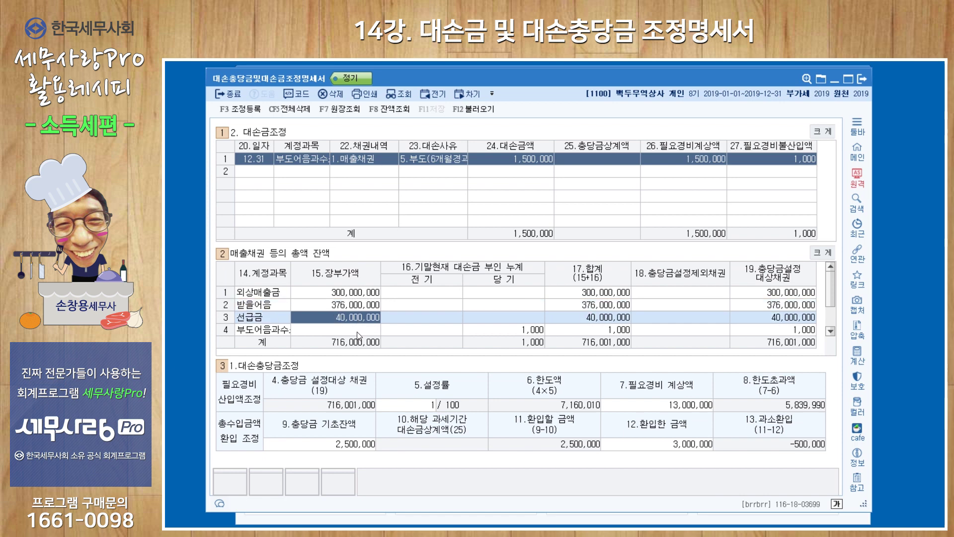
click(354, 331)
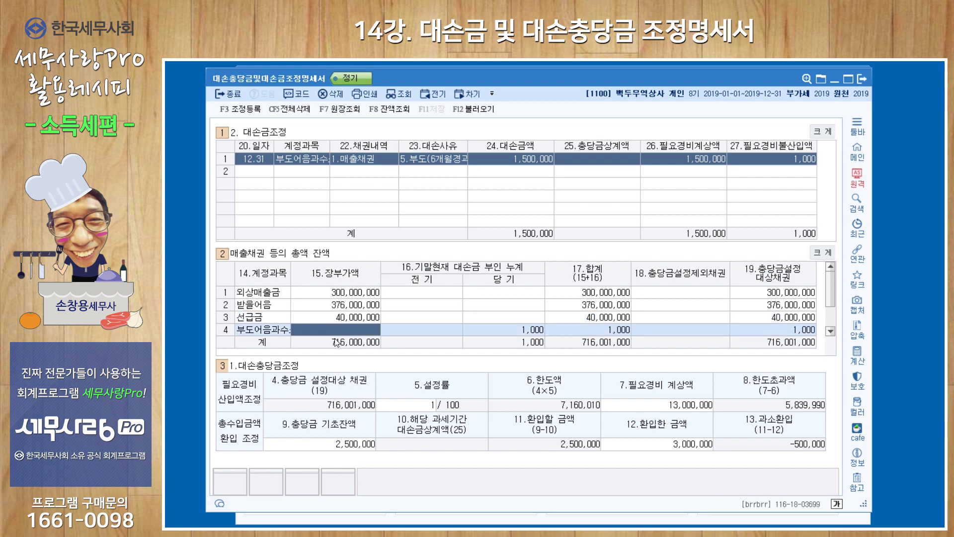
click(491, 331)
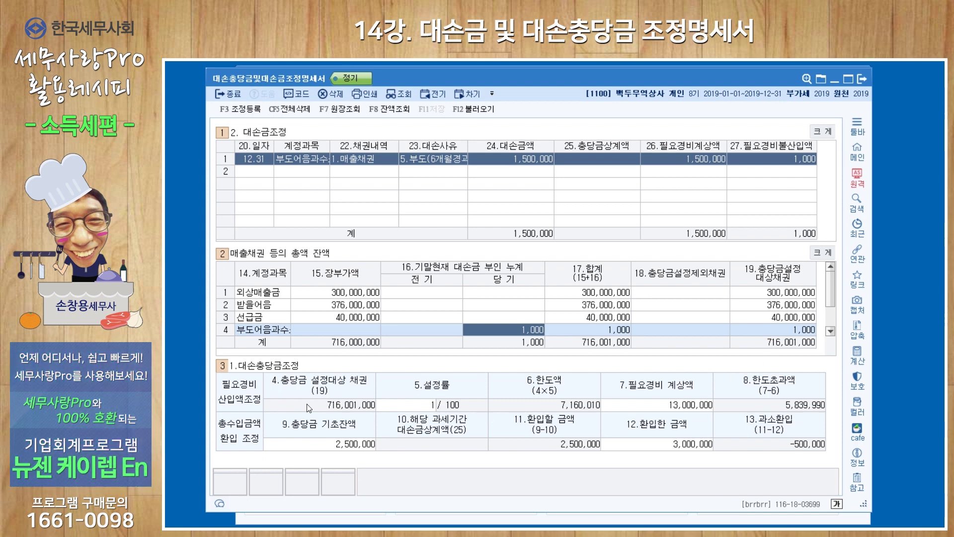
click(422, 409)
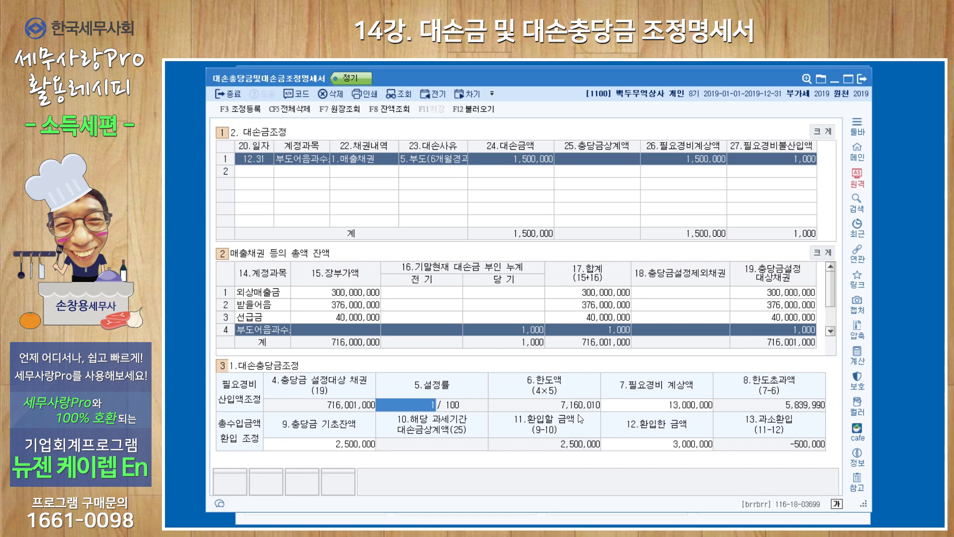
click(651, 408)
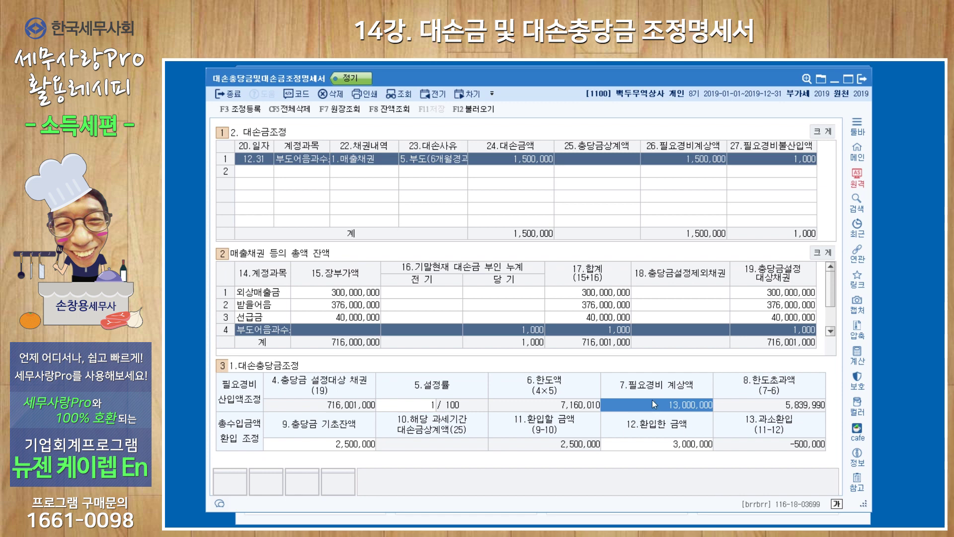
Open the 재무상태표 under 회계관리 for month 12.
click(472, 521)
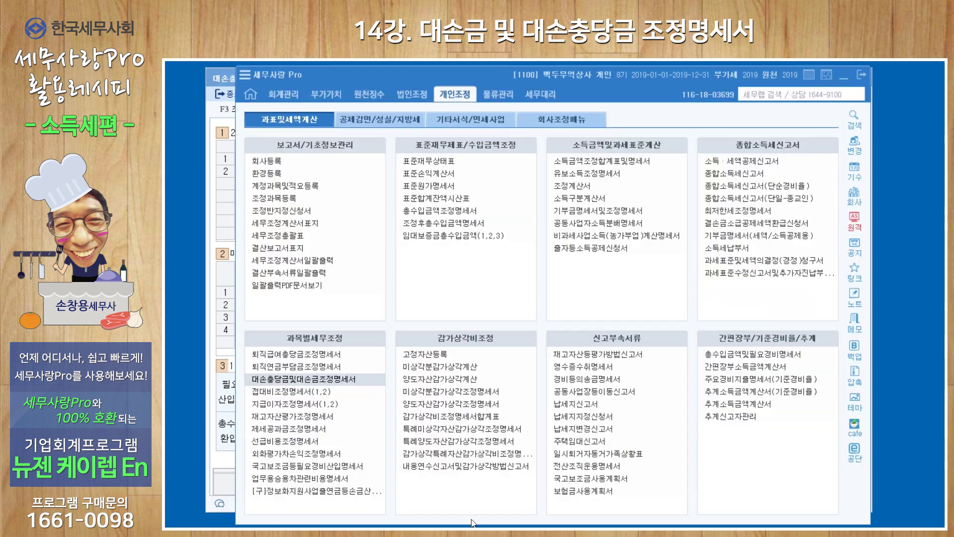
click(283, 95)
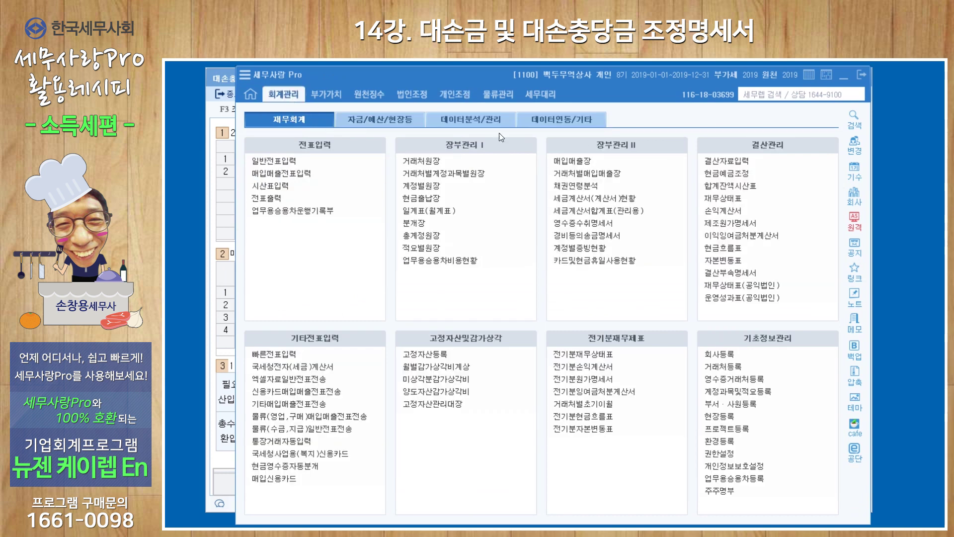
click(723, 197)
text(12)
key(Return)
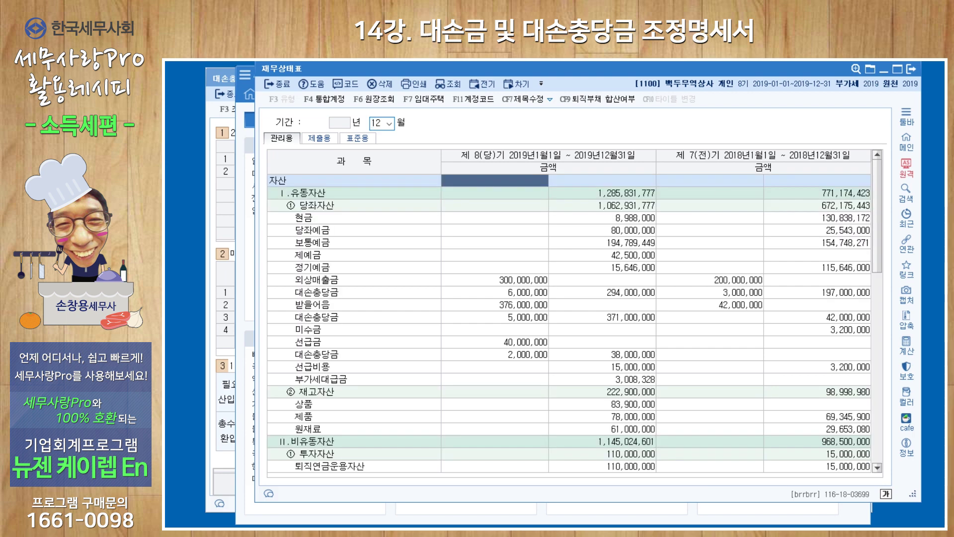
Examine the current-period 대손충당금 balances for 외상매출금, 받을어음 and 선급금 in the 재무상태표.
click(512, 295)
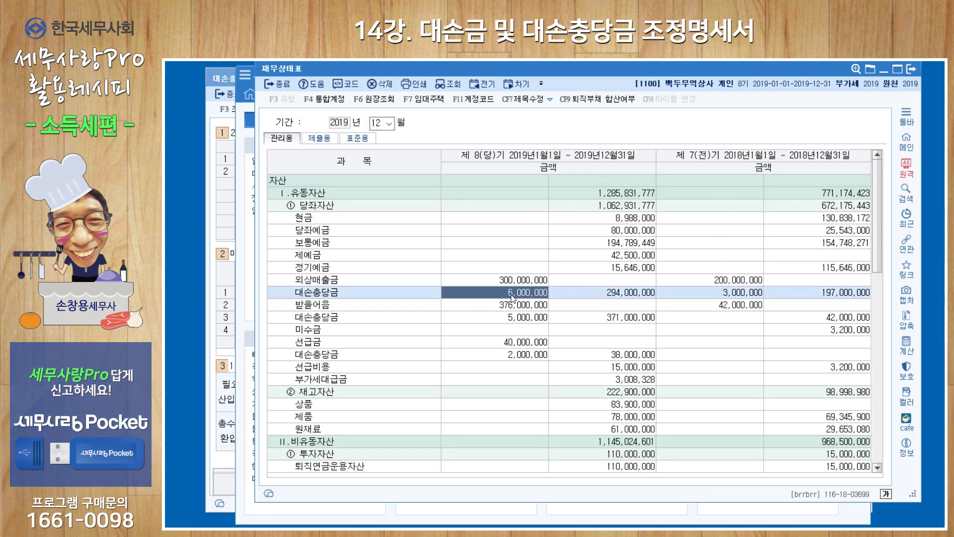
click(514, 319)
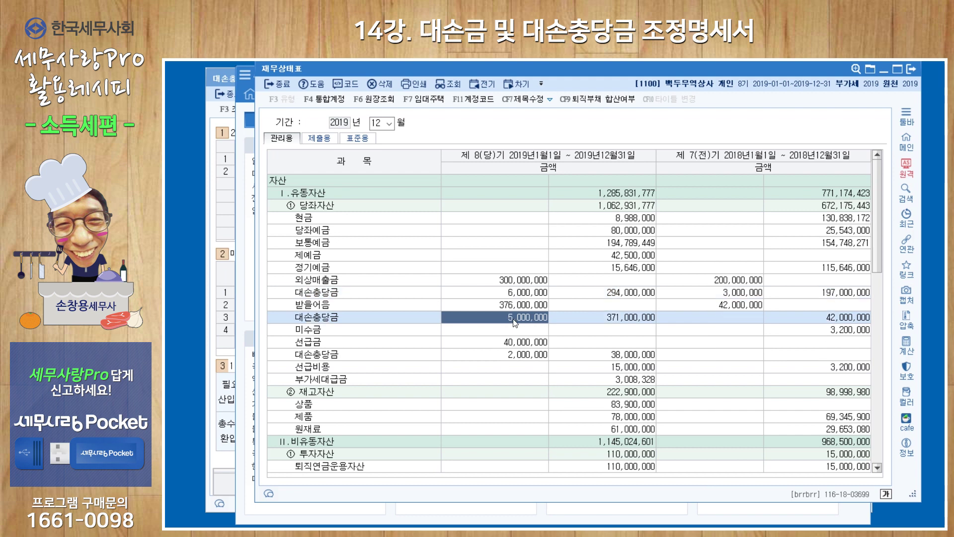
click(518, 358)
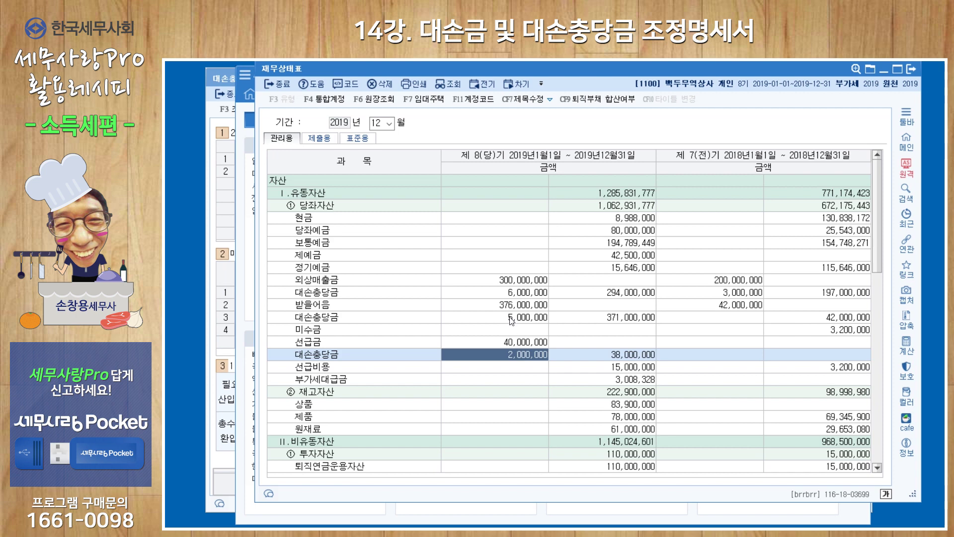
Return to the 대손충당금및대손금조정명세서 and review 필요경비 계상액, 충당금 기초잔액 and 환입한 금액 in 대손충당금조정.
click(240, 260)
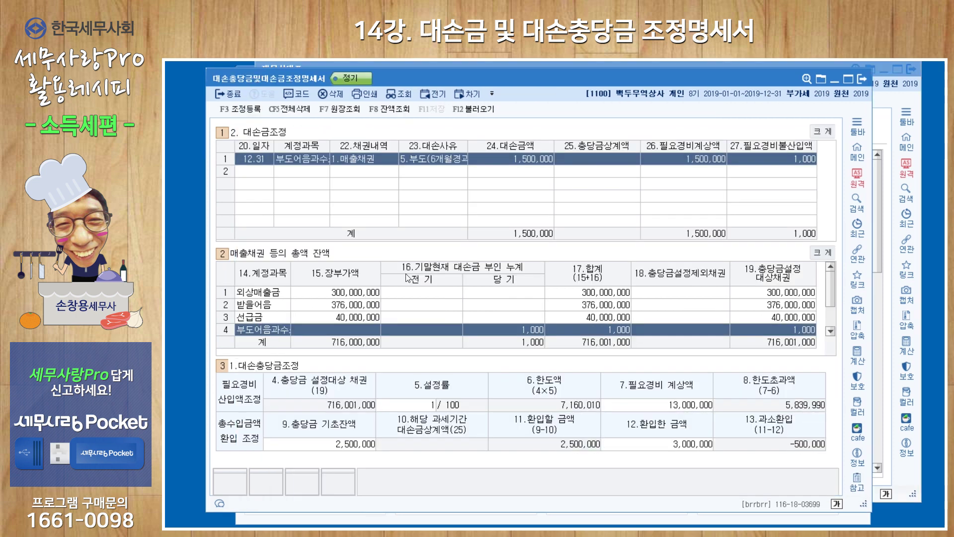
click(653, 406)
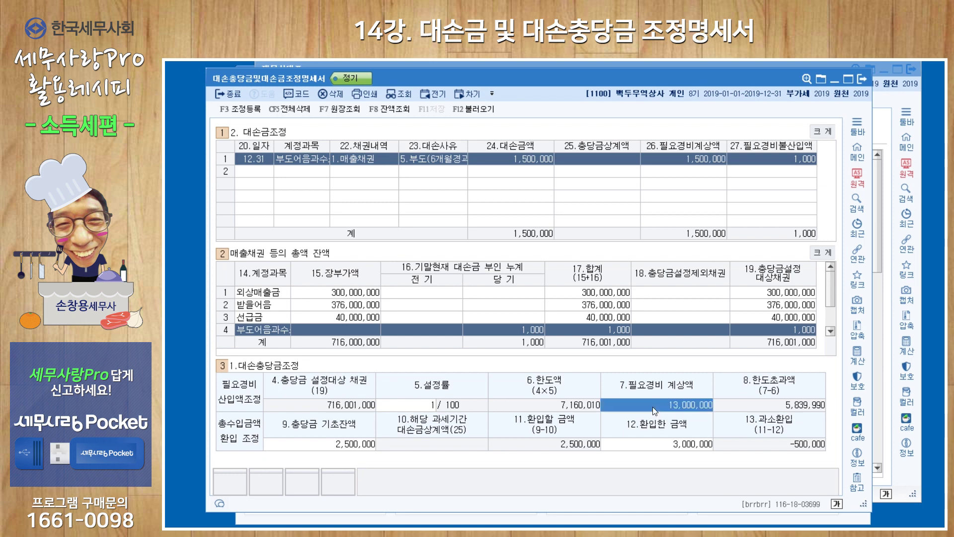
click(318, 446)
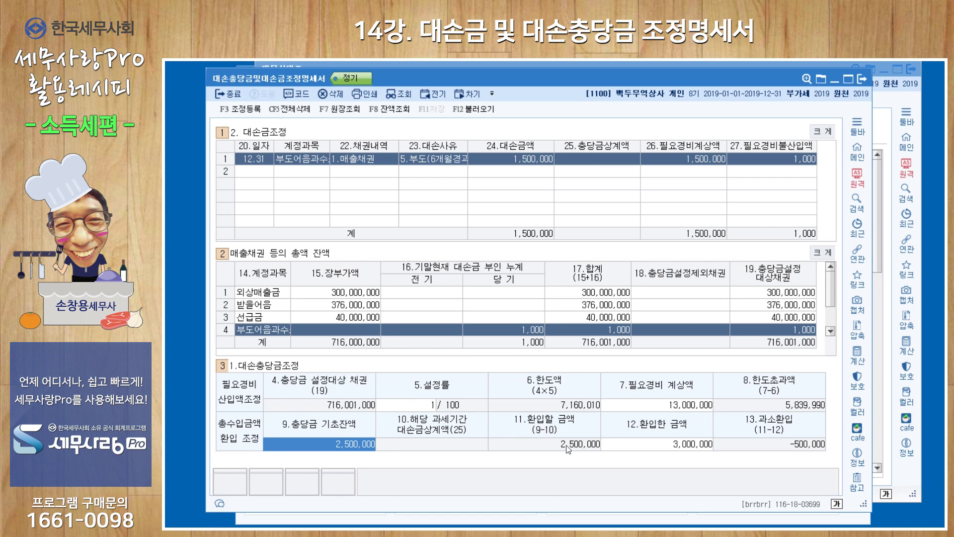
click(657, 445)
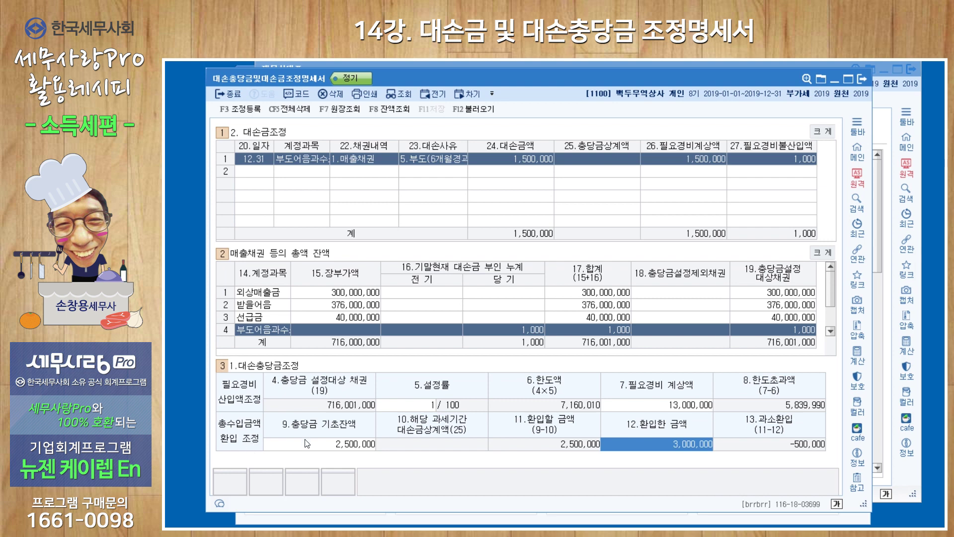
click(312, 449)
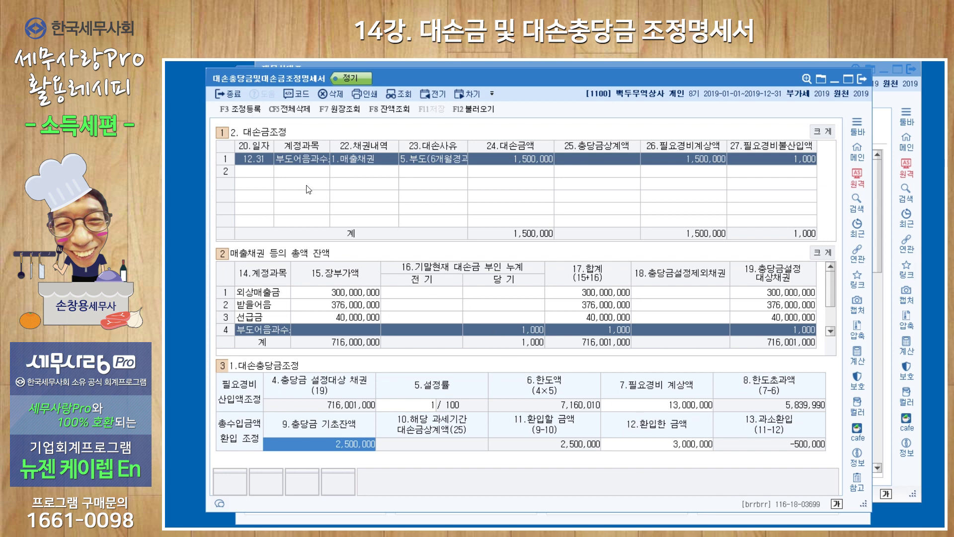
Open 조정 등록 and examine the income details for 전기대손충당금한도초과, 부도어음 and 대손충당금한도초과.
click(246, 110)
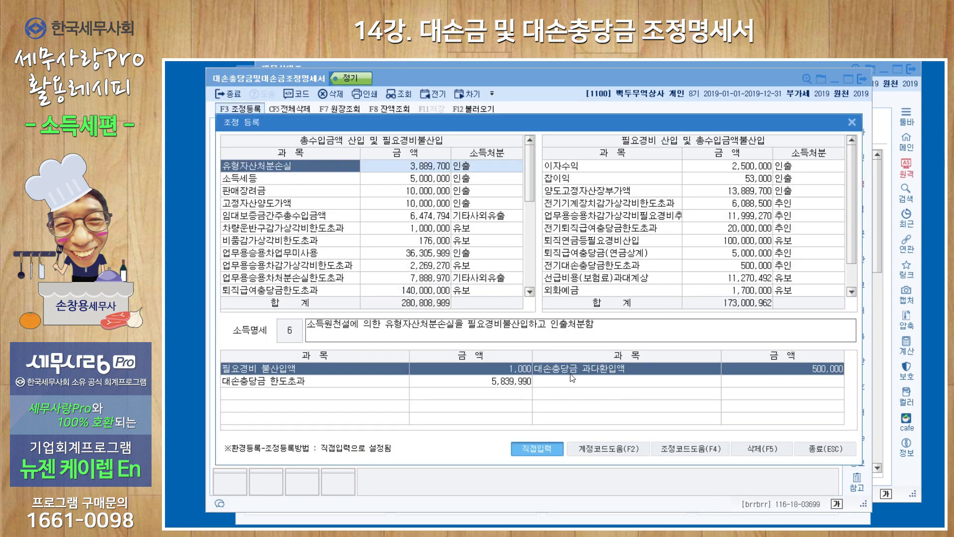
click(701, 268)
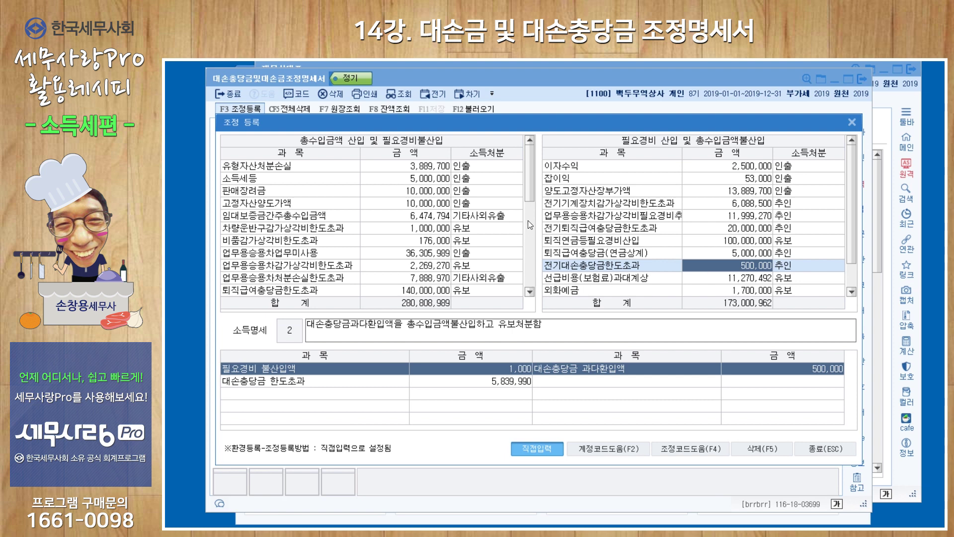
drag(533, 190, 530, 219)
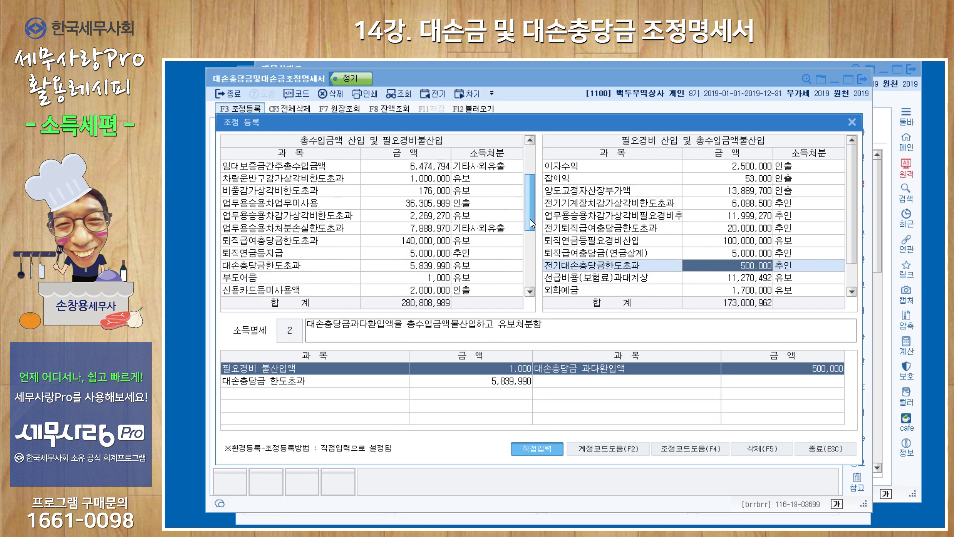
click(414, 279)
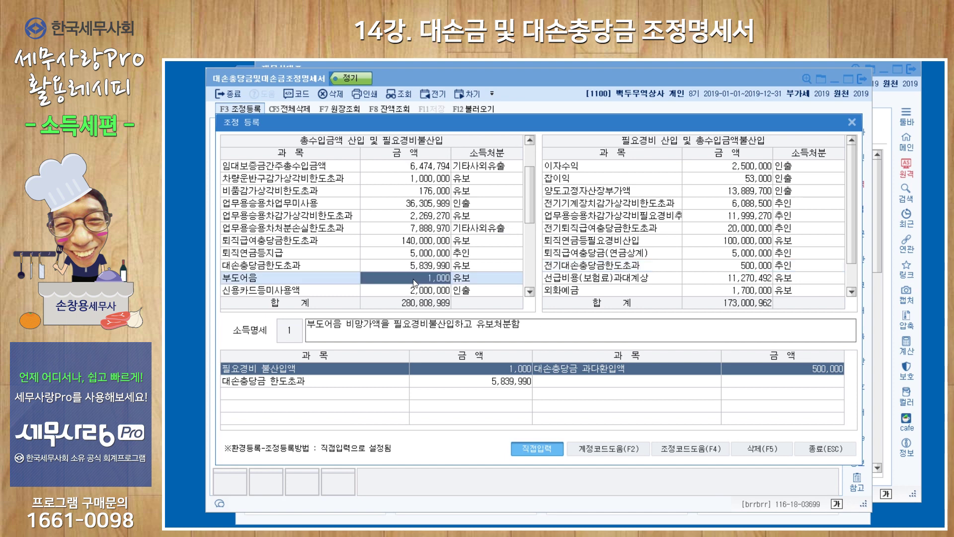
click(416, 268)
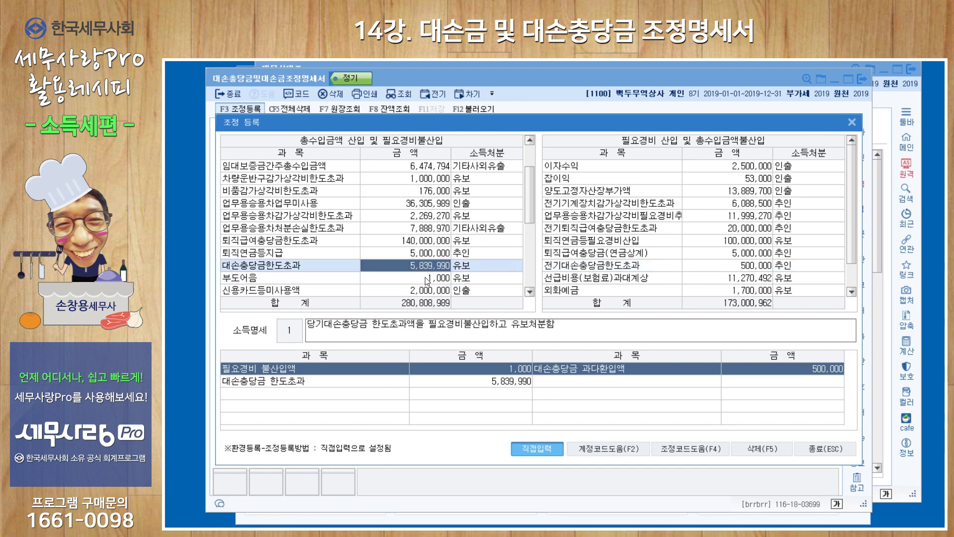